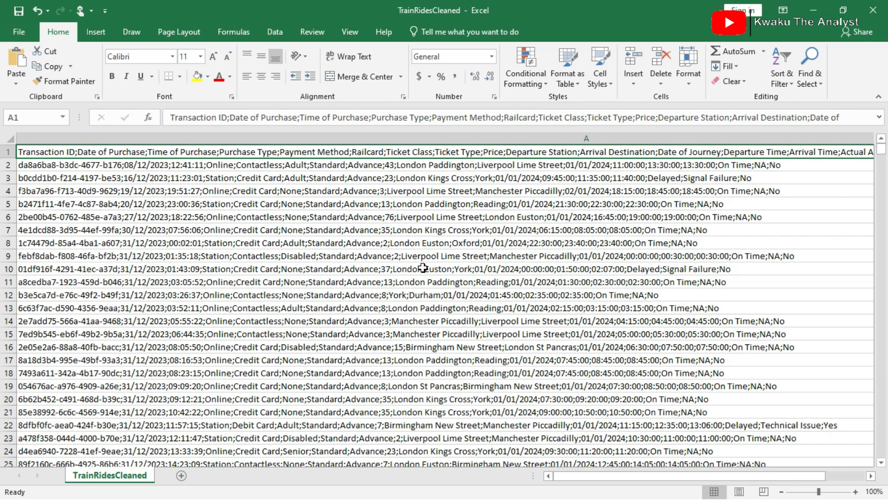
Examine the header row and ride records held in column A, and check the columns beside it.
scroll(422, 267, right, 10)
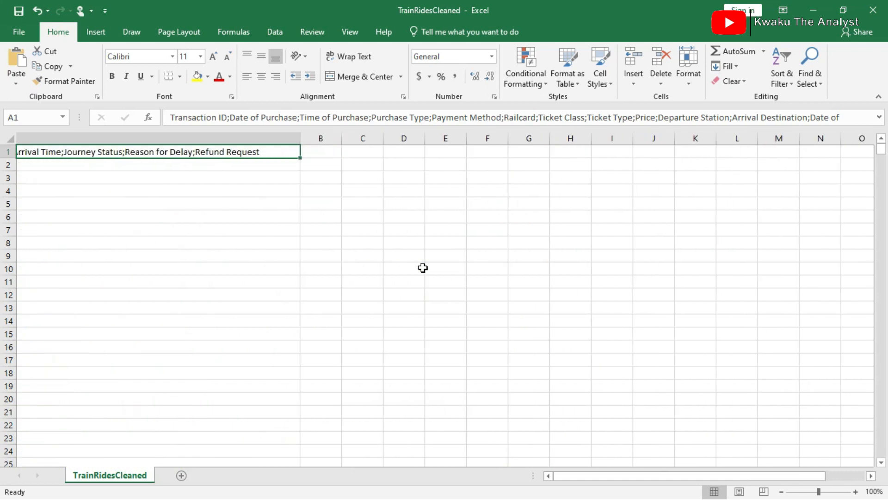
scroll(58, 242, left, 4)
scroll(58, 242, right, 4)
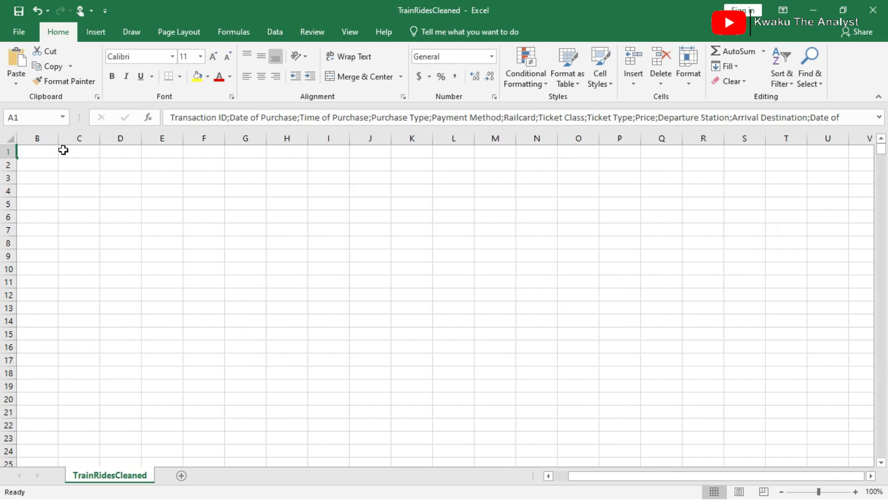
scroll(198, 192, left, 2)
scroll(199, 192, right, 3)
scroll(199, 192, left, 4)
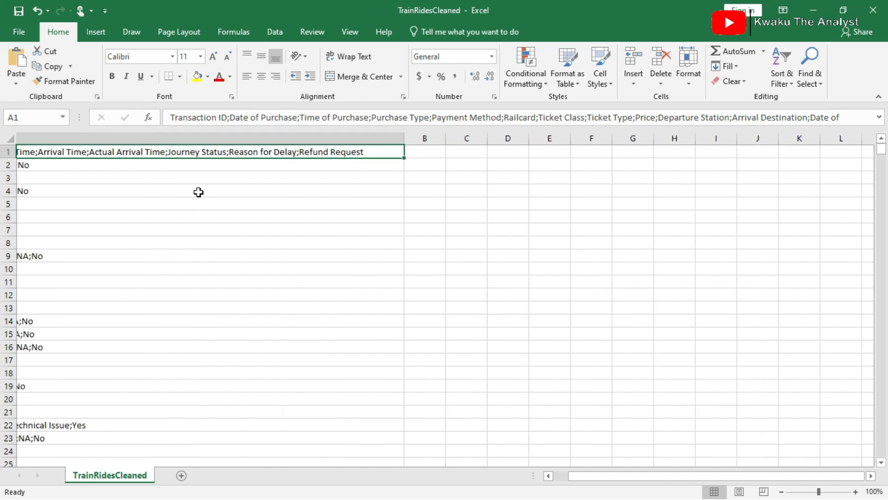
scroll(198, 192, left, 1)
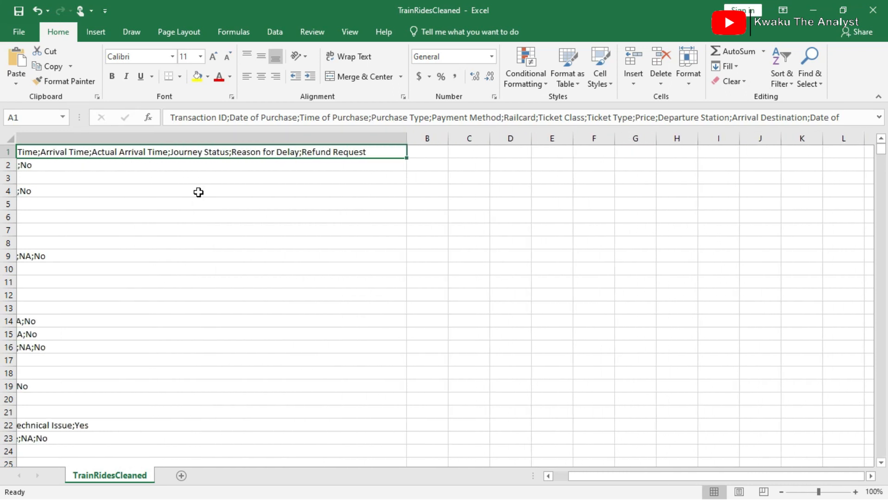
scroll(199, 192, left, 8)
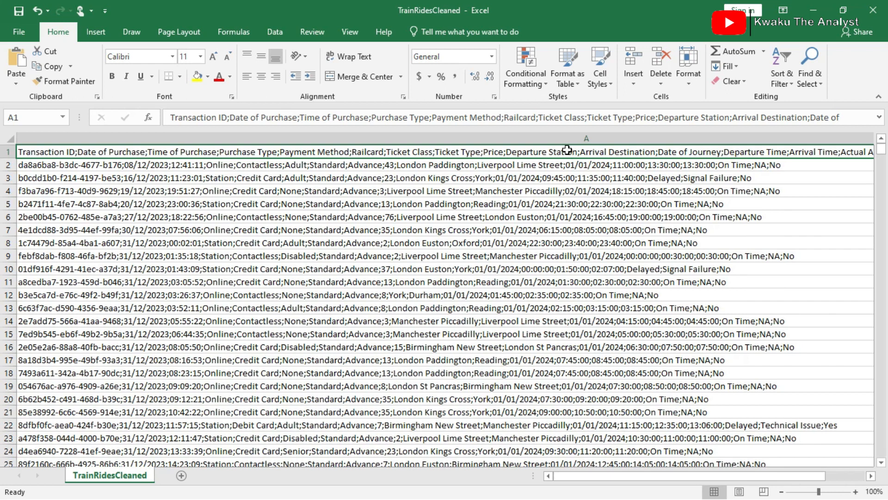
scroll(568, 150, right, 6)
scroll(55, 188, left, 3)
scroll(56, 190, right, 2)
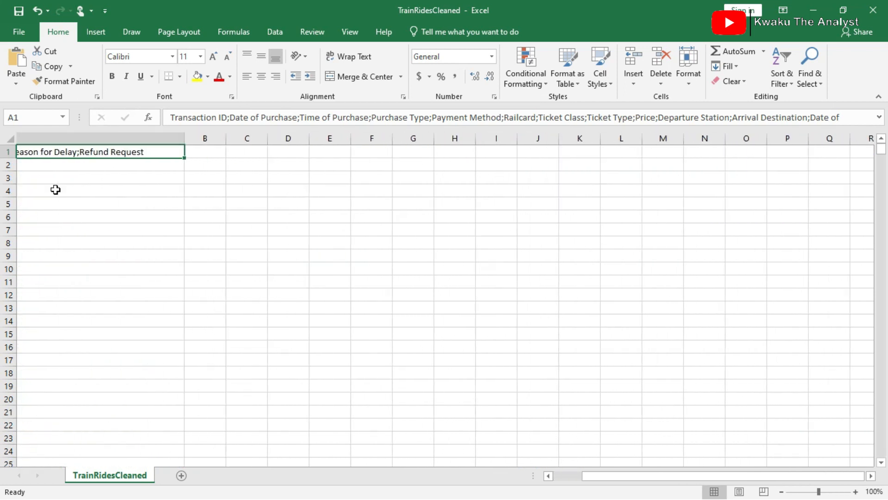
scroll(56, 189, right, 2)
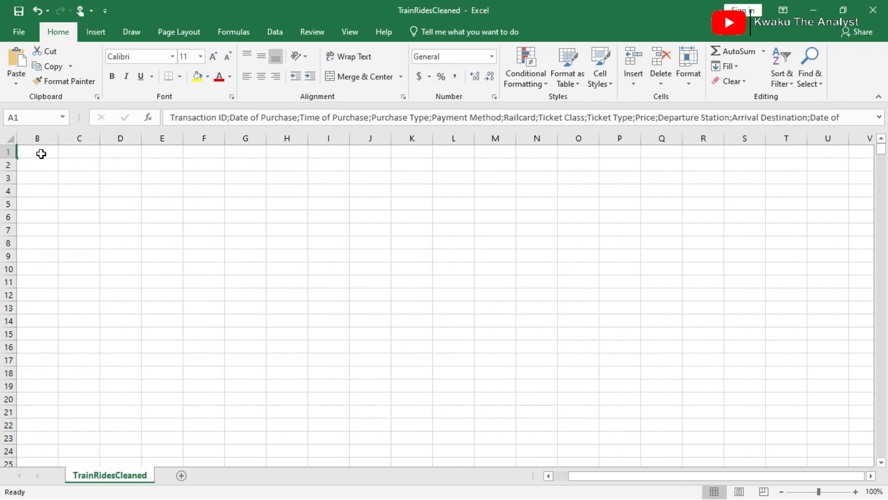
scroll(191, 213, left, 3)
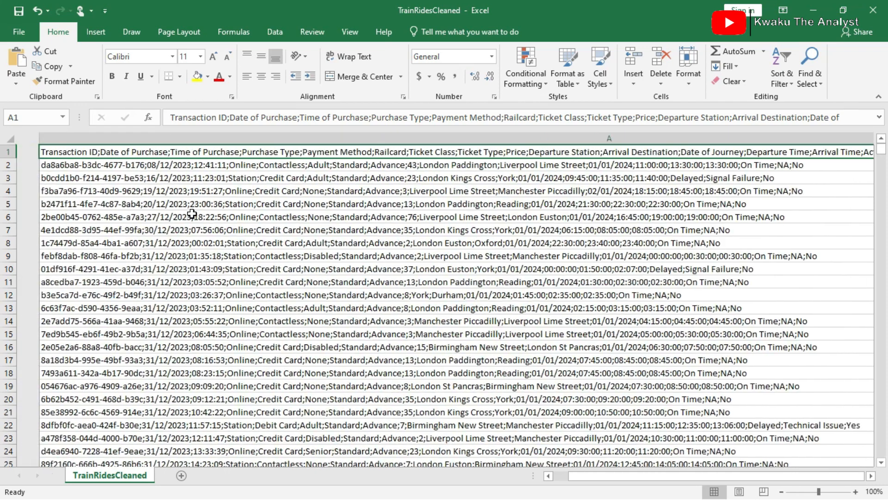
click(276, 139)
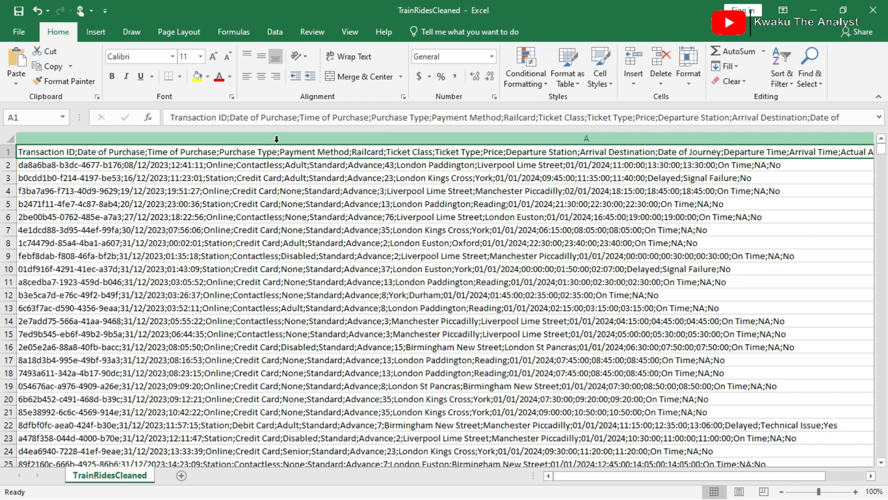
scroll(628, 282, right, 4)
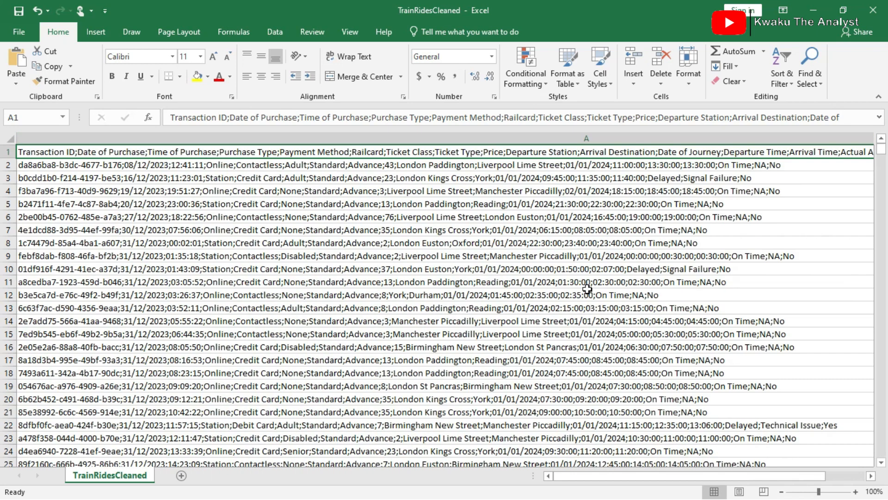
scroll(587, 290, right, 5)
scroll(587, 289, right, 6)
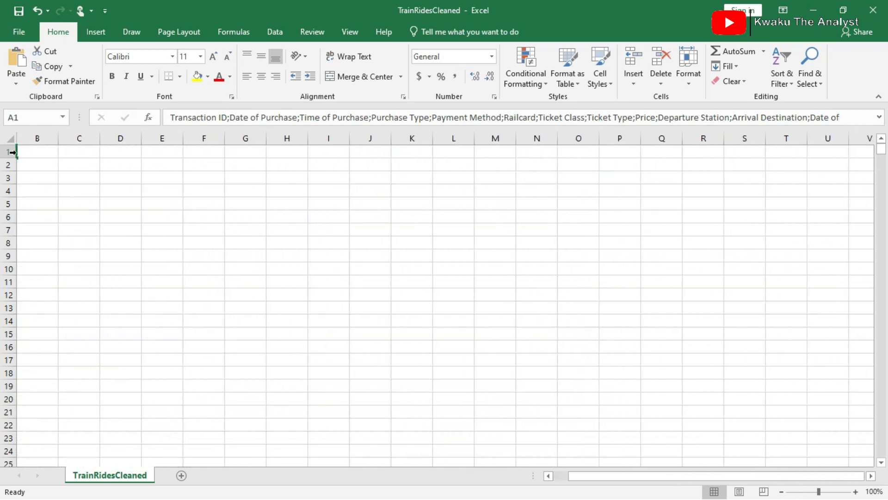
scroll(70, 197, left, 4)
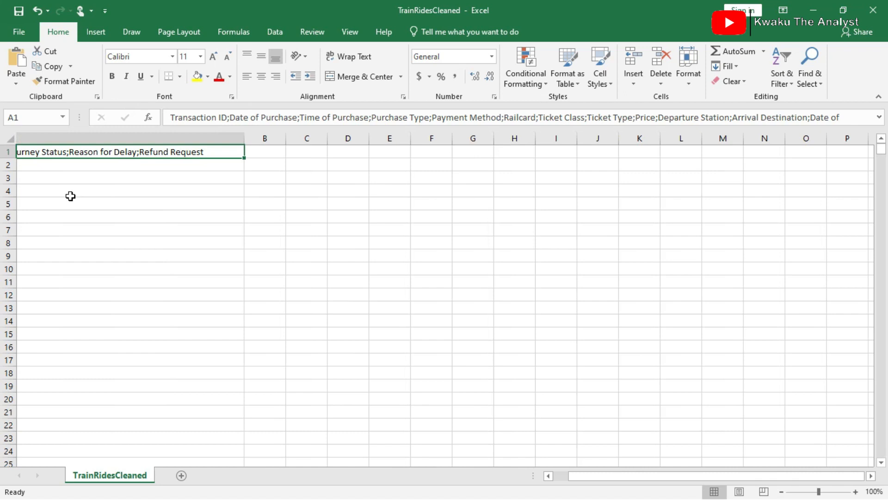
scroll(70, 196, right, 3)
scroll(405, 272, left, 8)
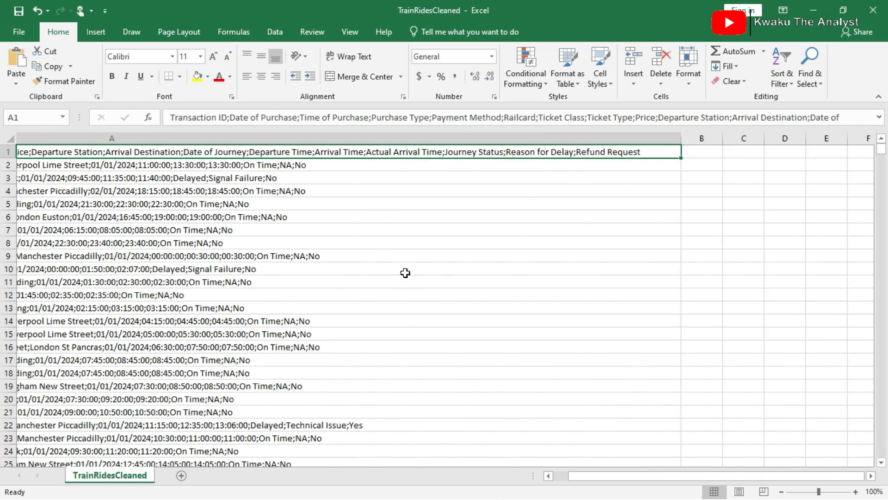
scroll(405, 272, left, 2)
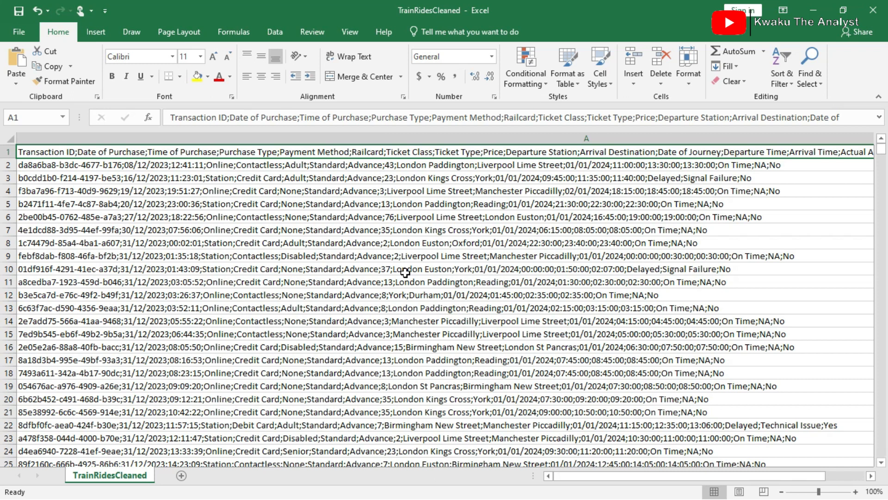
Split column A with Text to Columns as delimited data, using Tab and Semicolon delimiters, General format and destination $A$1.
click(276, 31)
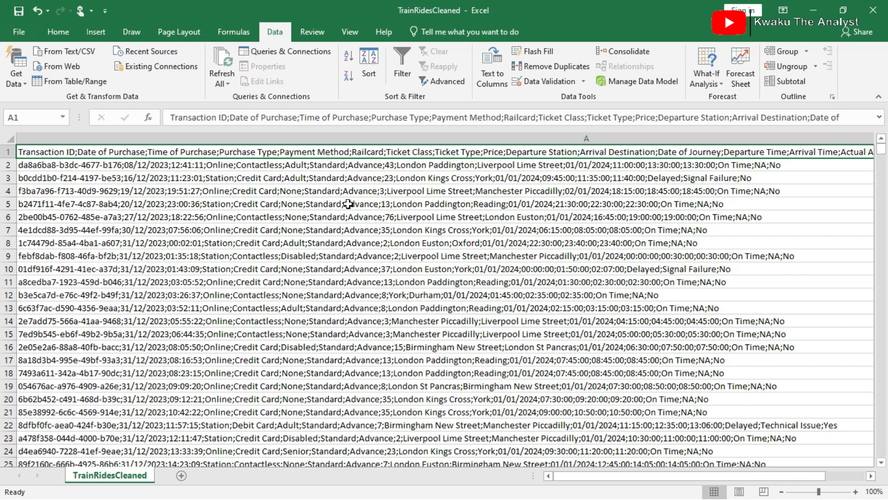
click(314, 135)
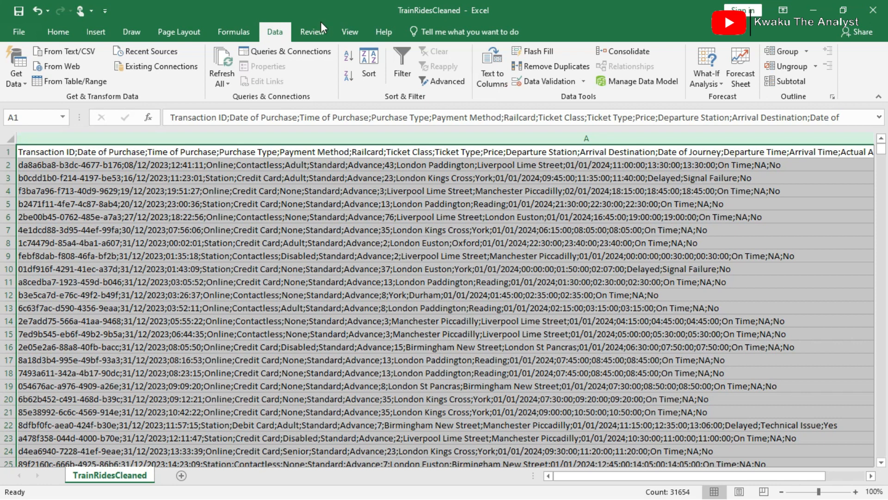
click(494, 64)
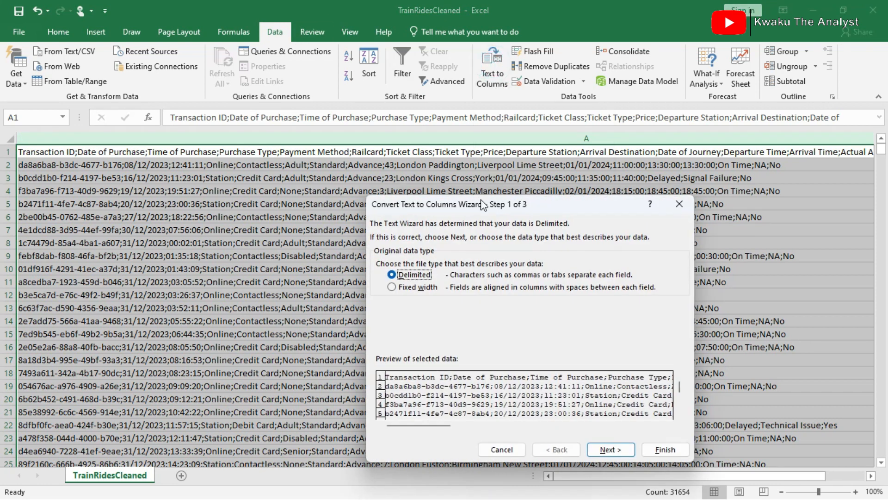
drag(481, 204, 338, 109)
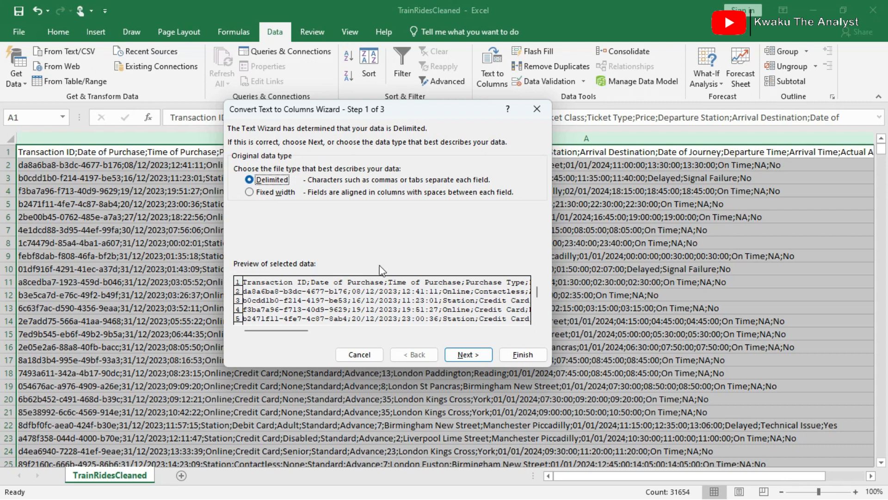
click(467, 354)
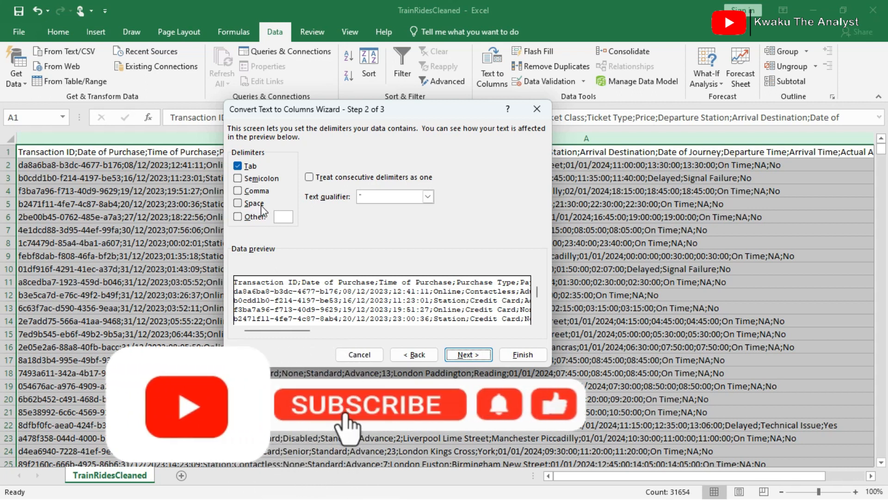
click(238, 178)
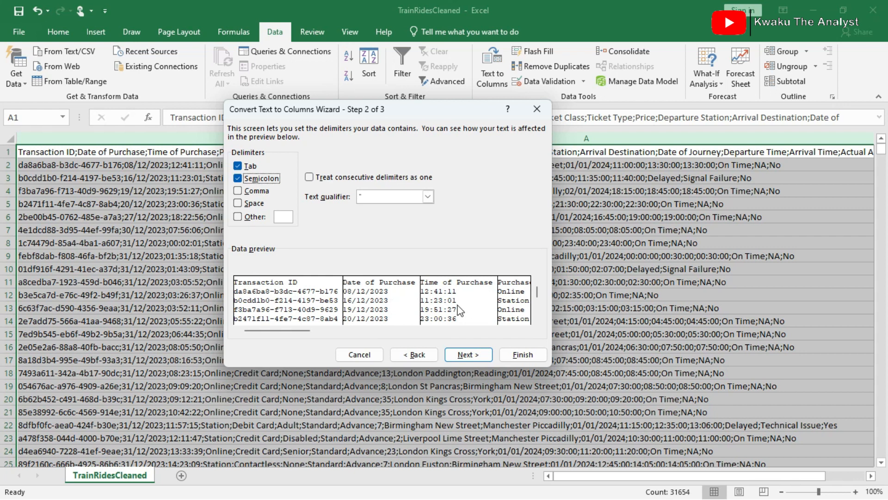
click(467, 355)
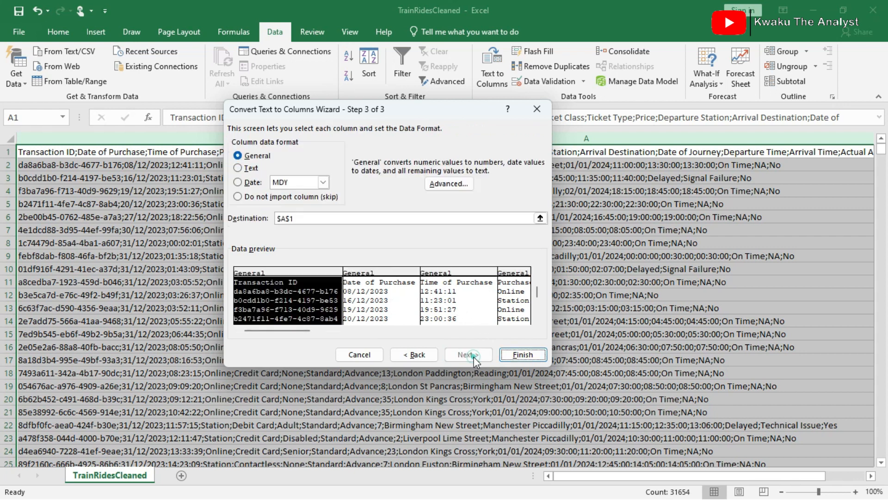
click(523, 355)
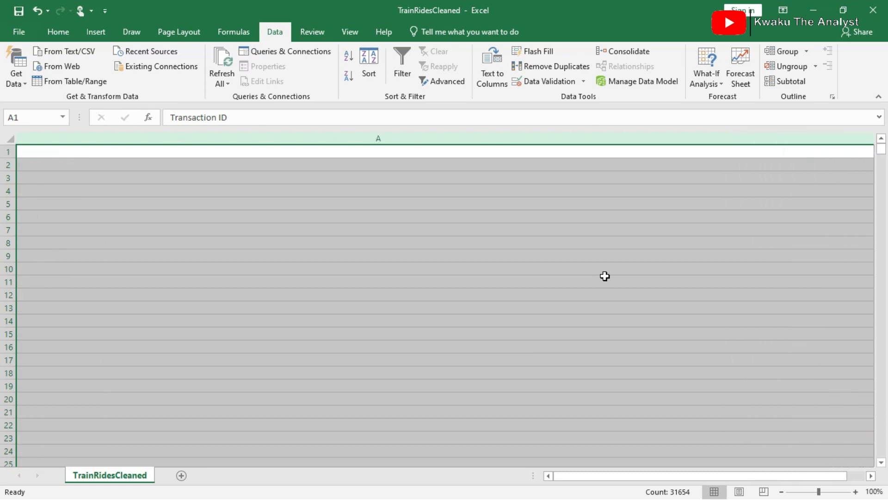
Select the entire sheet and resize all columns together to one uniform width.
scroll(537, 297, right, 10)
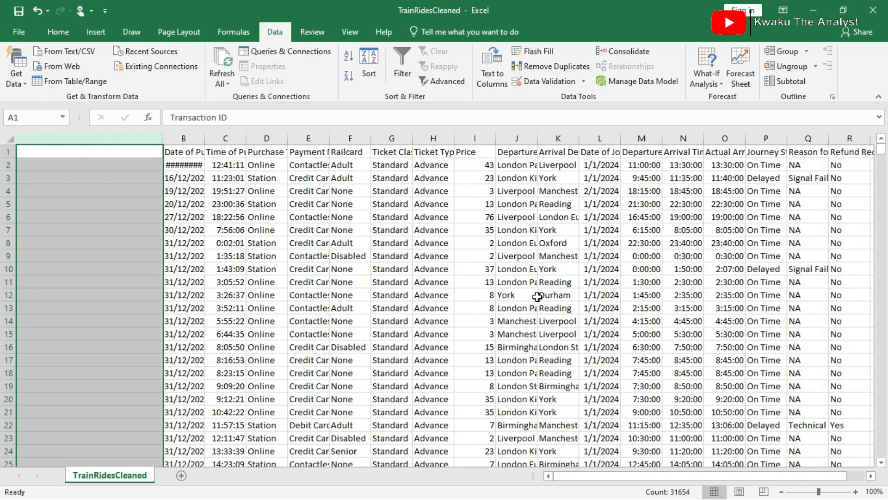
click(10, 138)
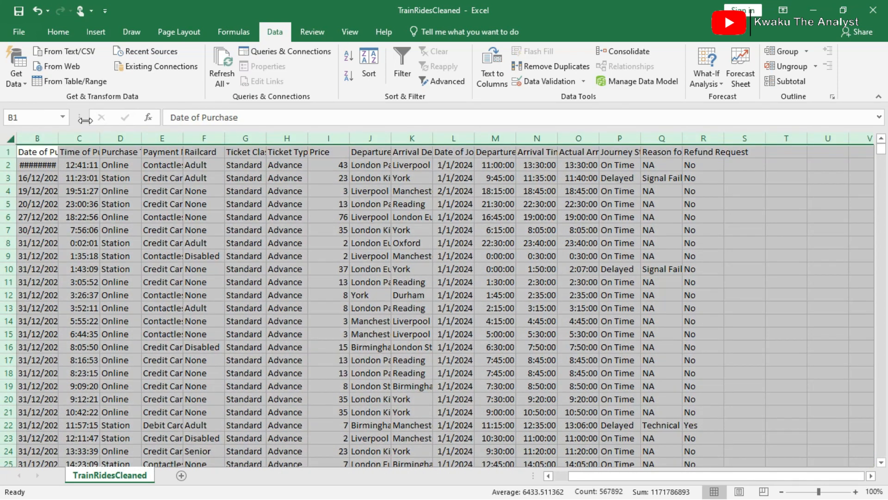
drag(683, 138, 641, 138)
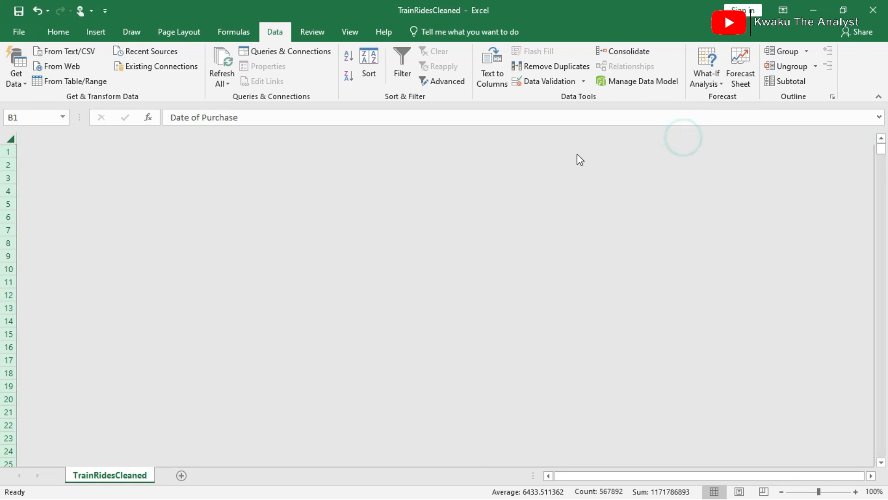
key(ctrl+z)
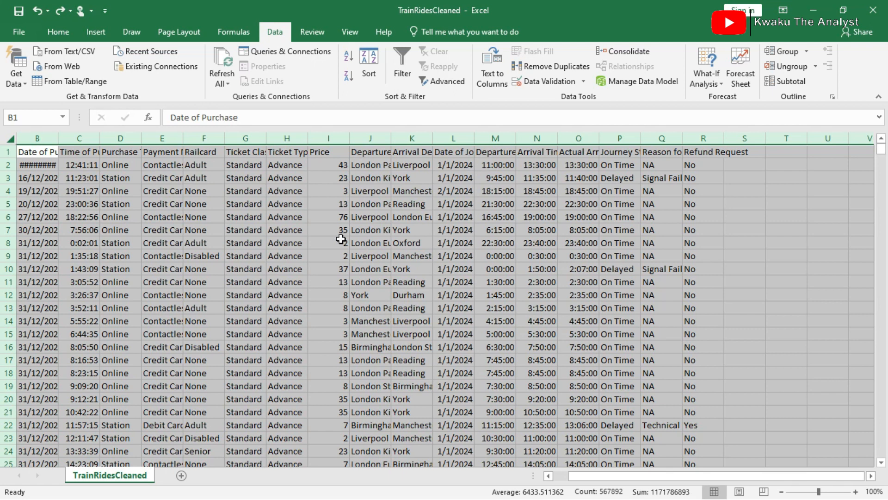
scroll(341, 240, left, 5)
scroll(341, 239, right, 5)
drag(354, 139, 344, 138)
scroll(303, 194, left, 1)
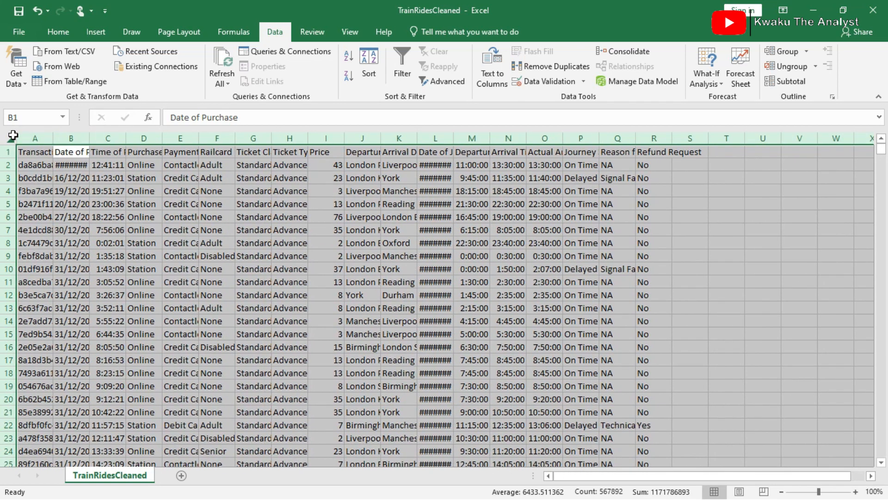
double_click(53, 138)
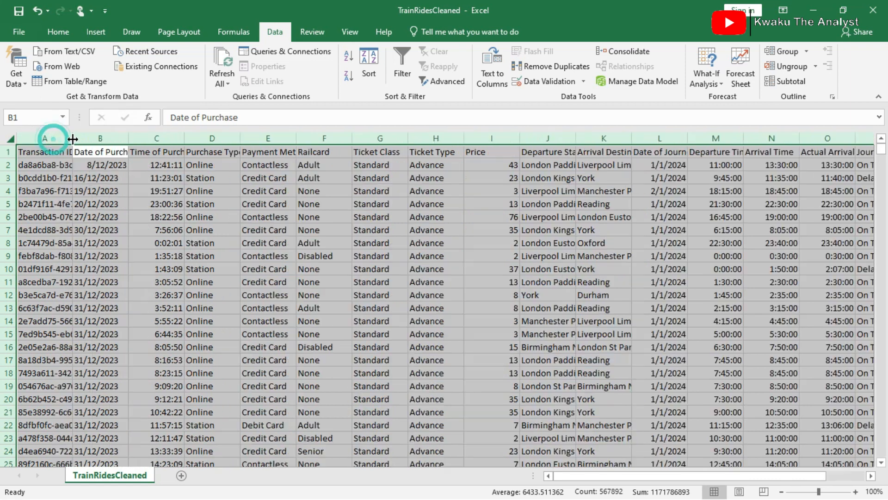
click(303, 230)
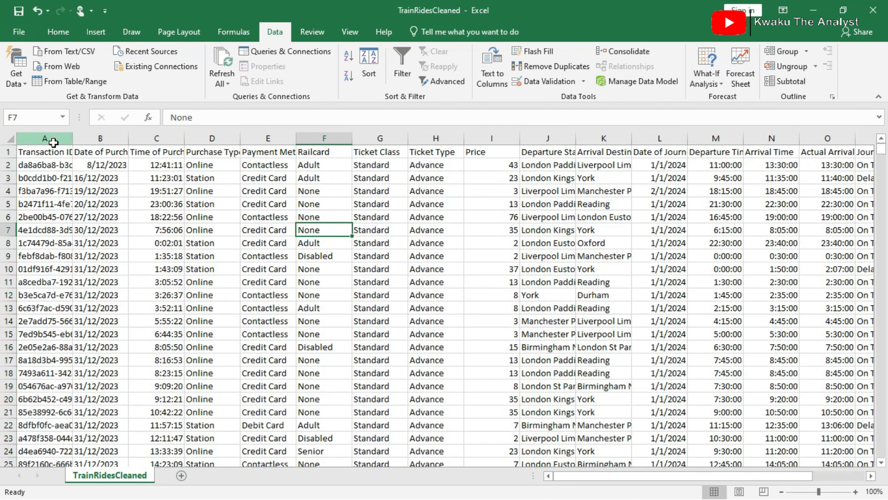
Widen the columns from Transaction ID through Ticket Type to show their full headers and contents.
click(53, 138)
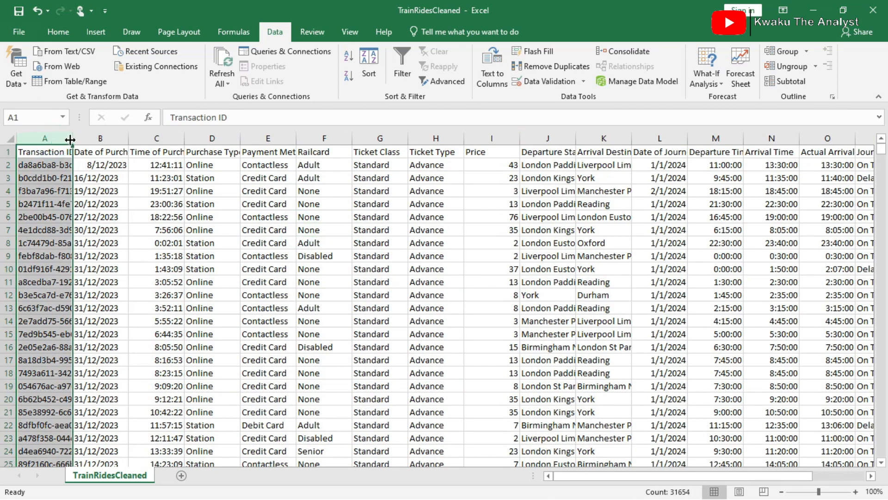
double_click(70, 139)
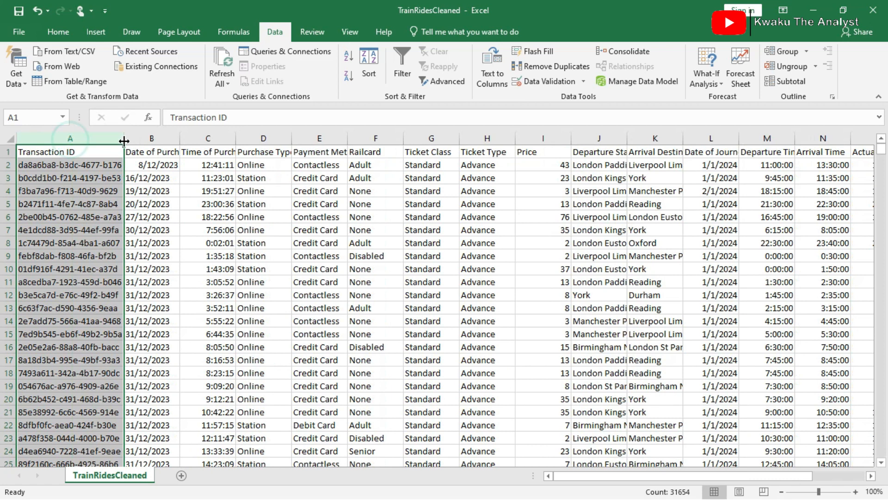
double_click(177, 139)
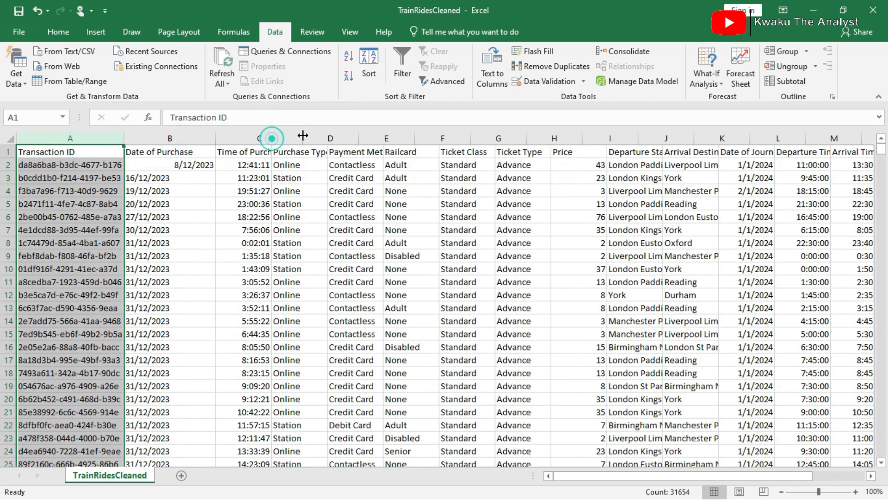
drag(359, 139, 384, 138)
double_click(439, 139)
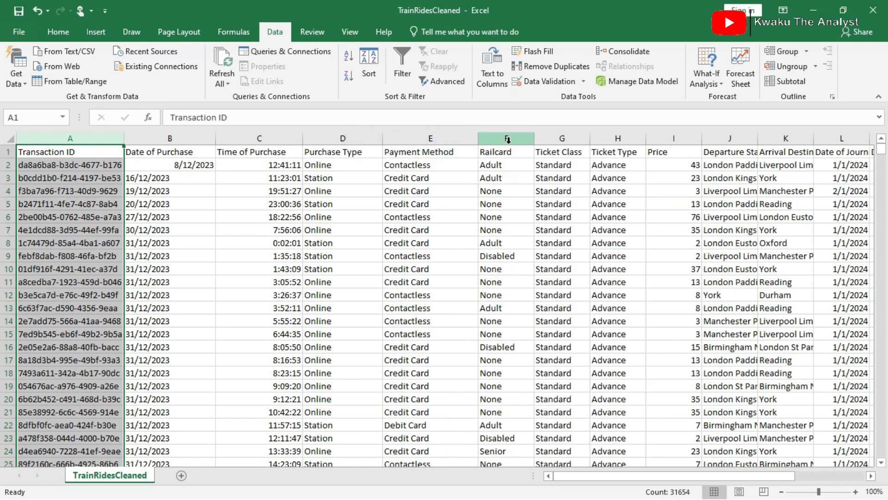
drag(534, 138, 545, 138)
drag(607, 138, 613, 138)
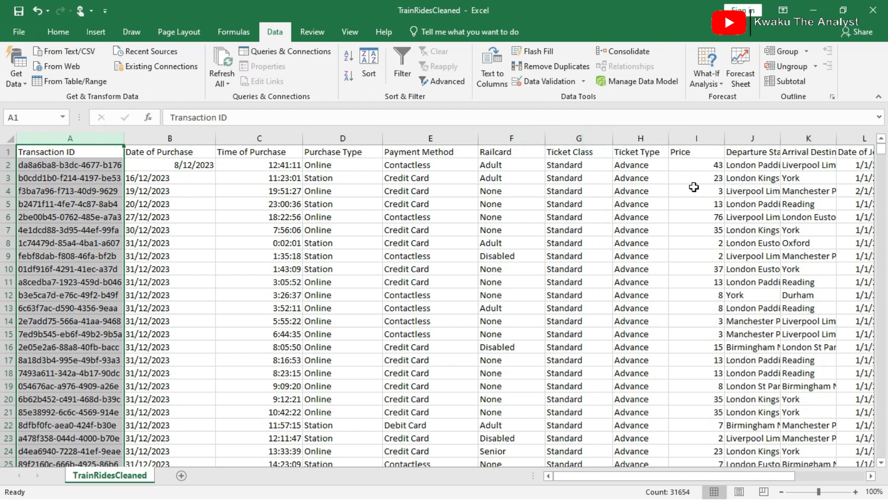
Widen the Departure Station and Arrival Destination columns to fit their station names.
scroll(694, 187, right, 2)
drag(577, 134, 599, 136)
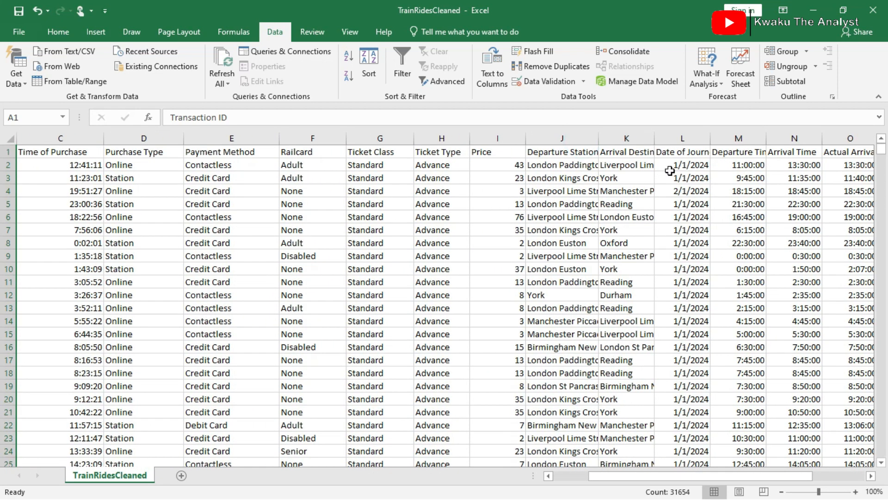
double_click(655, 135)
double_click(599, 138)
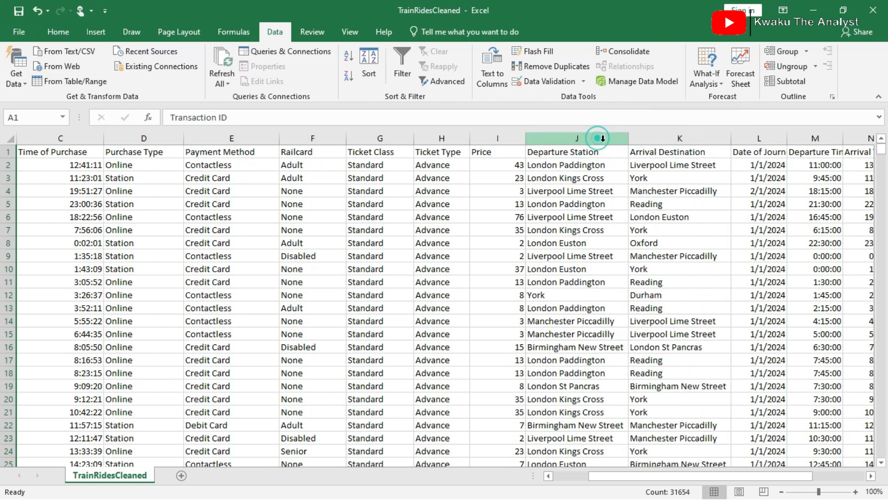
Adjust the Date of Journey, Departure Time, Arrival Time and Actual Arrival Time columns to fit their headers.
scroll(676, 193, right, 2)
click(619, 146)
drag(620, 138, 632, 138)
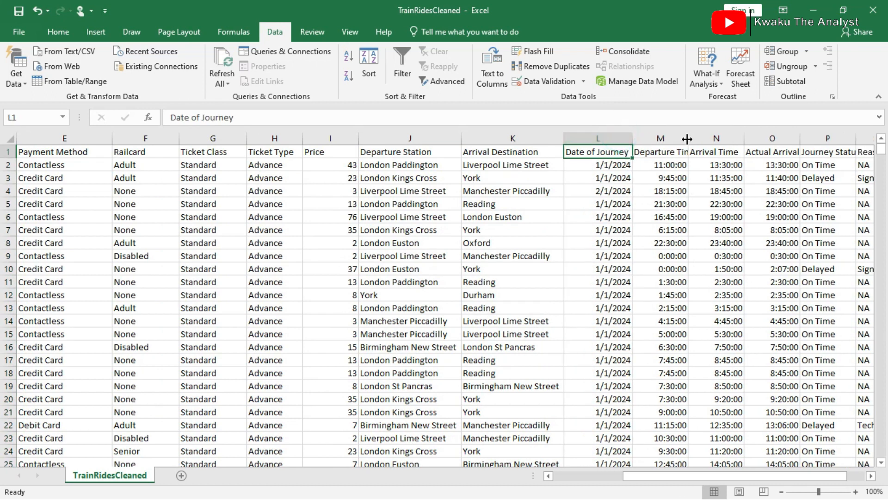
double_click(688, 138)
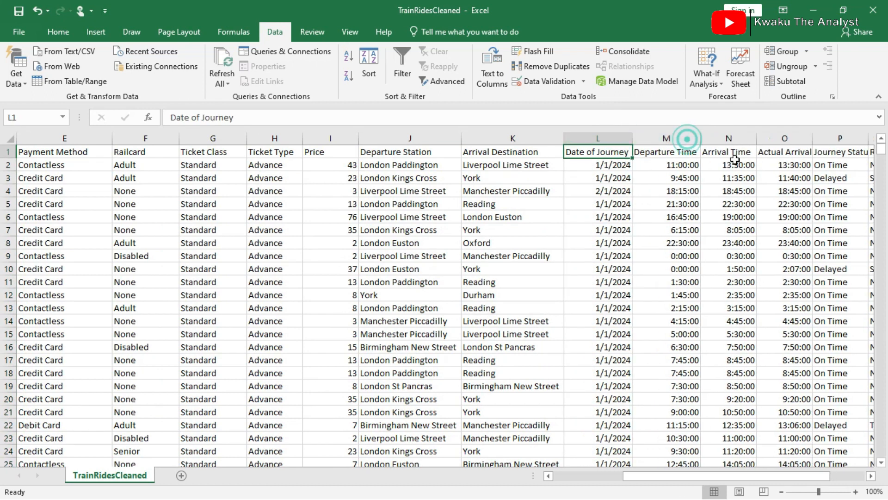
double_click(757, 138)
click(808, 137)
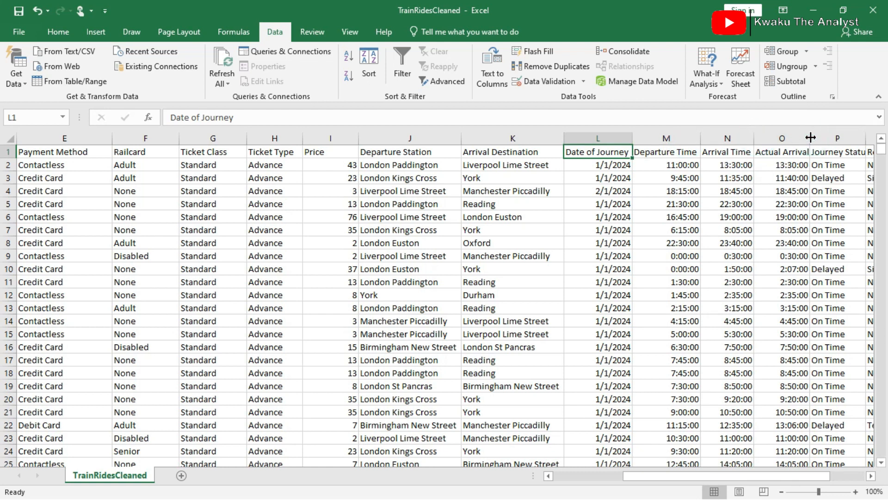